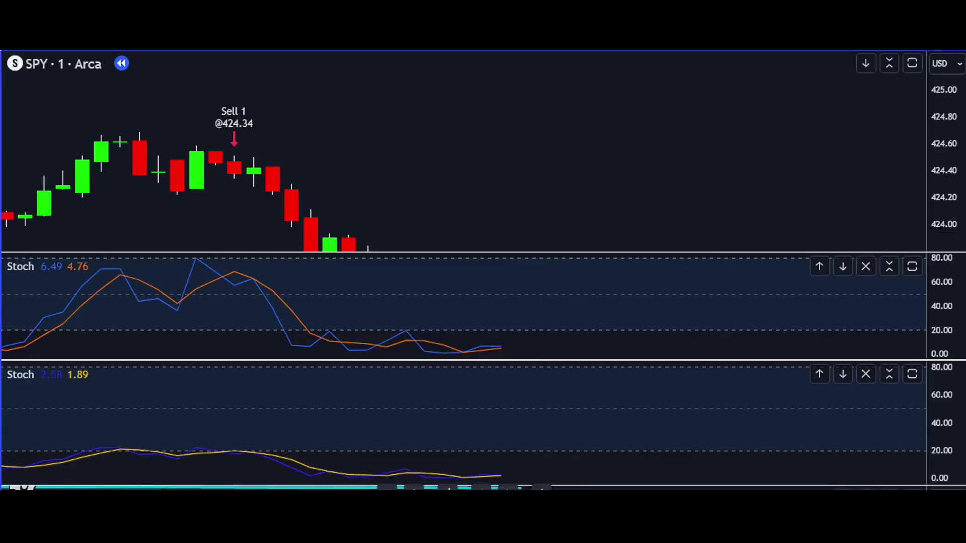
Zoom the SPY chart in on the latest bars.
{"action": "scroll", "coordinate": [557, 200], "scroll_direction": "down", "scroll_amount": 2}
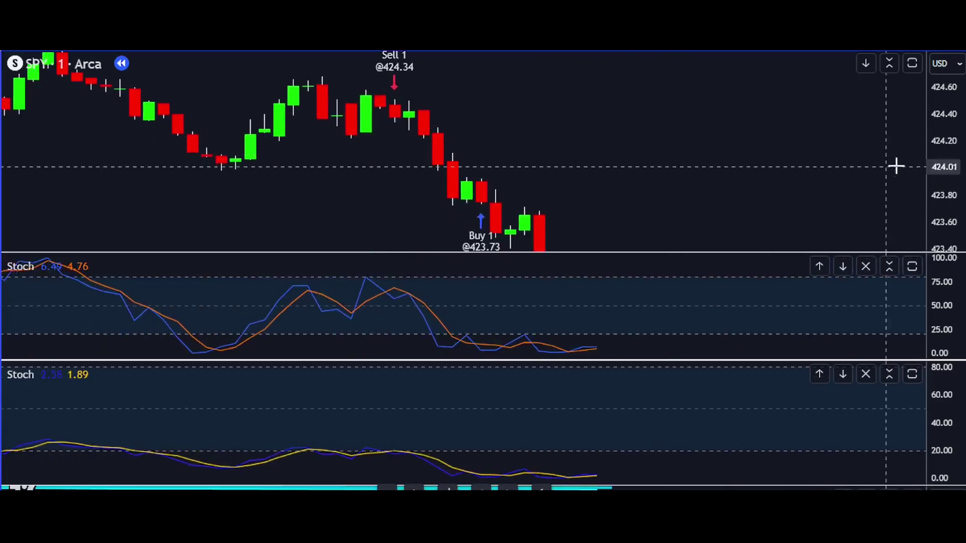
{"action": "scroll", "coordinate": [572, 439], "scroll_direction": "down", "scroll_amount": 3}
{"action": "scroll", "coordinate": [623, 218], "scroll_direction": "up", "scroll_amount": 5}
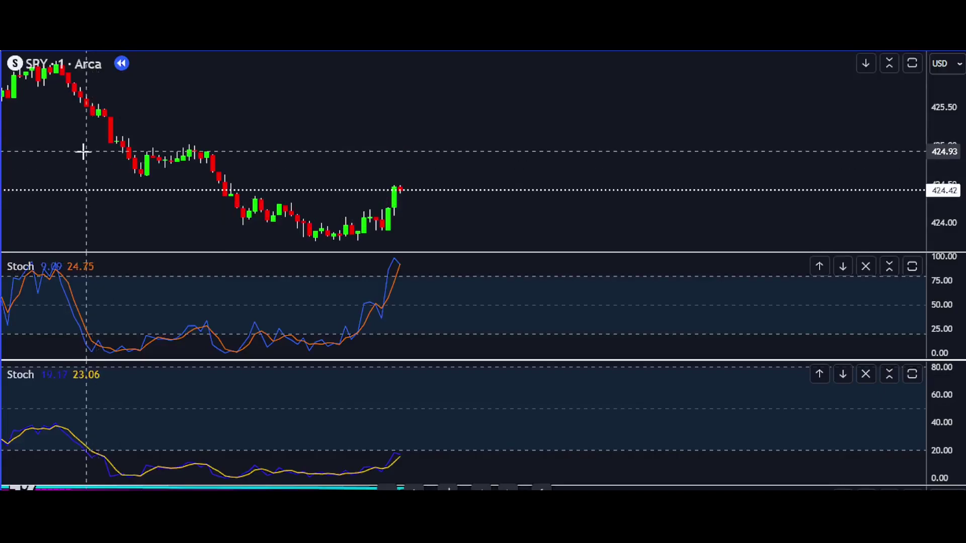
Browse the indicators list and close it without adding an indicator.
{"action": "mouse_move", "coordinate": [35, 274]}
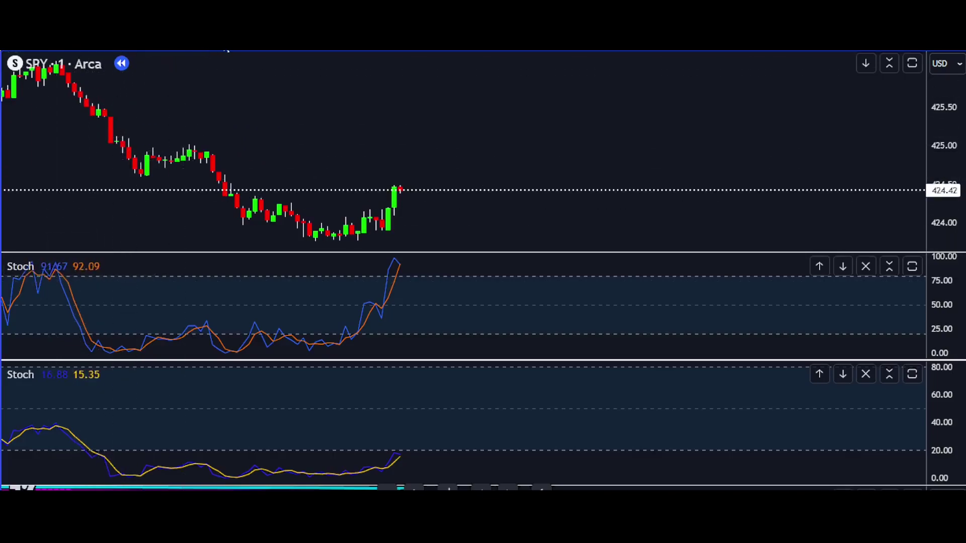
{"action": "left_click", "coordinate": [252, 51]}
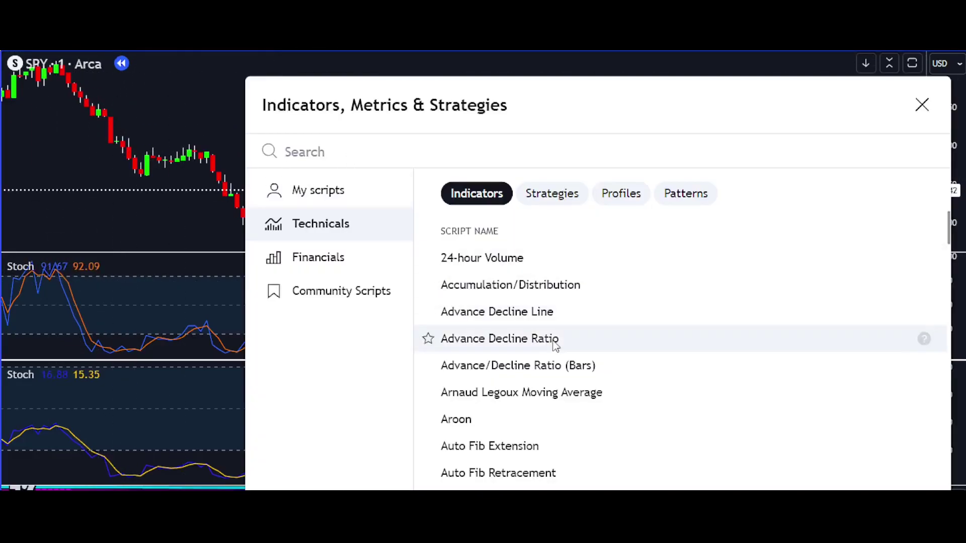
{"action": "scroll", "coordinate": [555, 345], "scroll_direction": "down", "scroll_amount": 3}
{"action": "scroll", "coordinate": [555, 345], "scroll_direction": "down", "scroll_amount": 12}
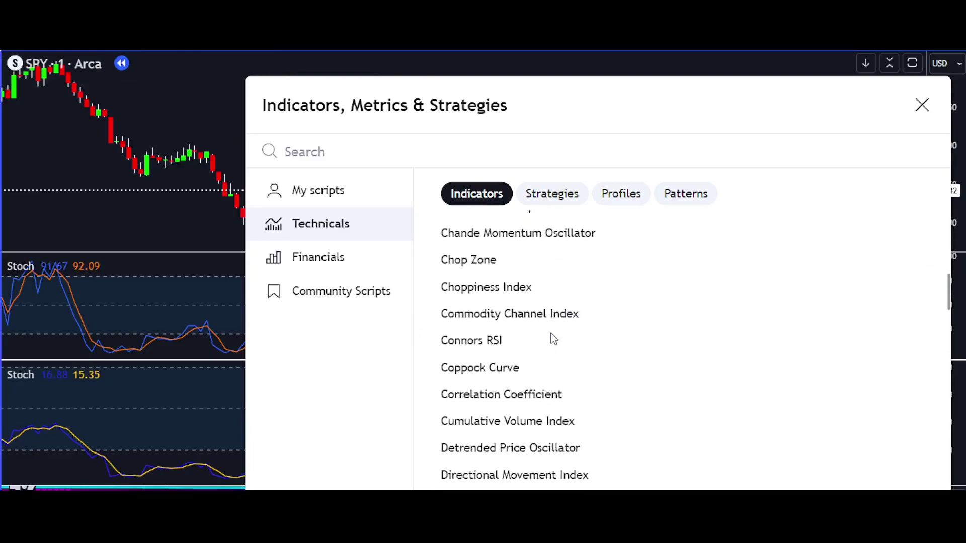
{"action": "scroll", "coordinate": [553, 338], "scroll_direction": "down", "scroll_amount": 10}
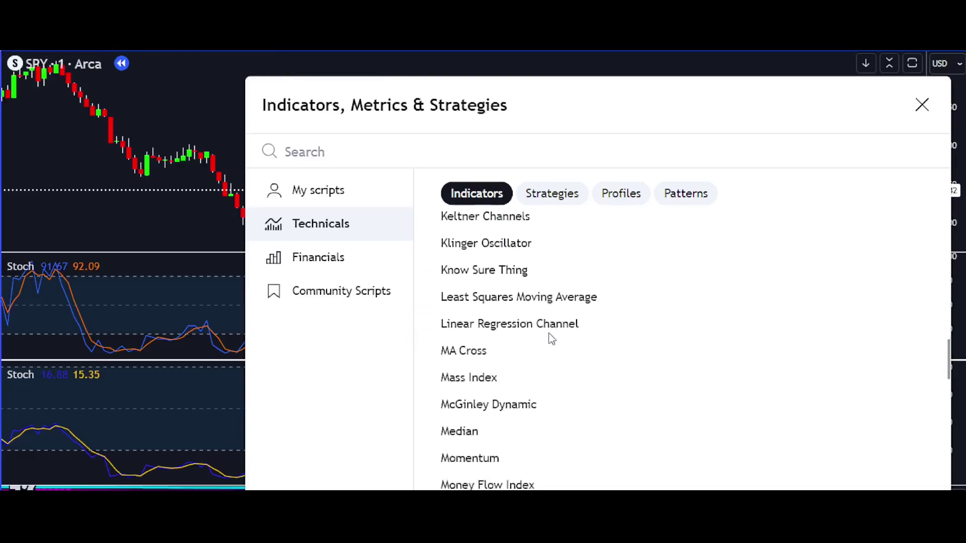
{"action": "scroll", "coordinate": [550, 338], "scroll_direction": "down", "scroll_amount": 12}
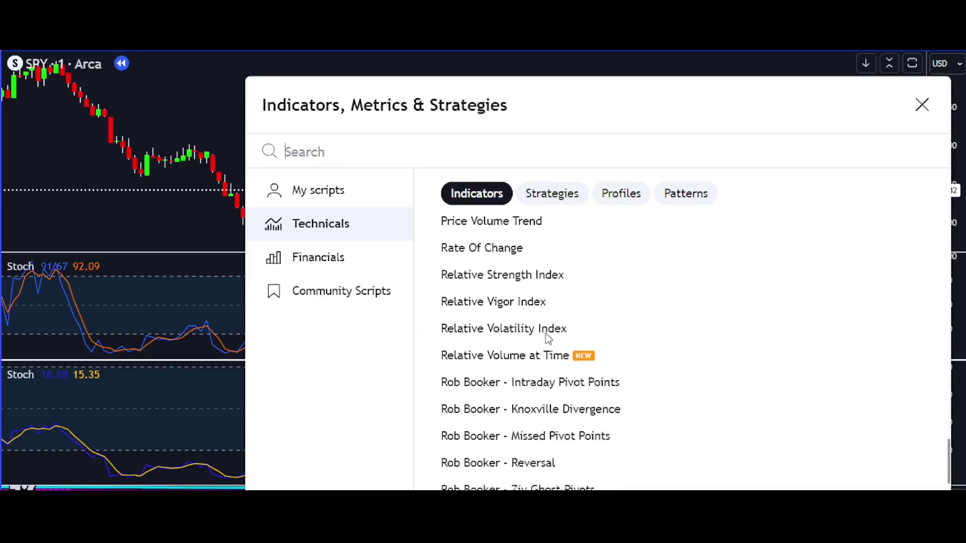
{"action": "scroll", "coordinate": [547, 338], "scroll_direction": "down", "scroll_amount": 2}
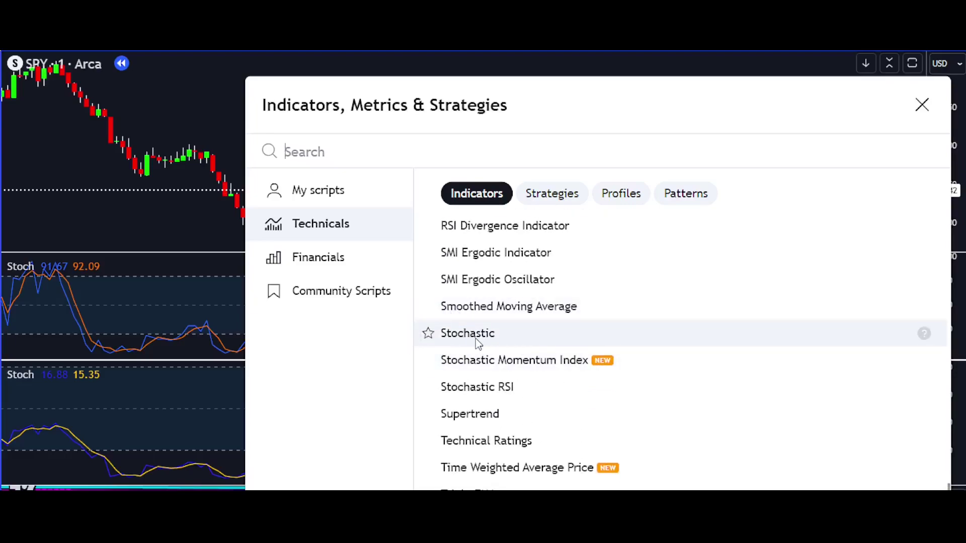
{"action": "left_click", "coordinate": [921, 106]}
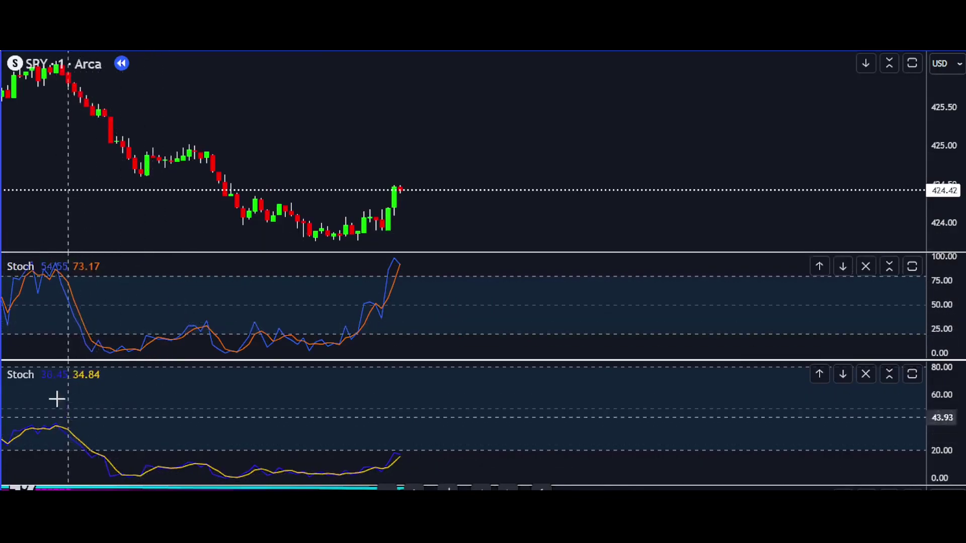
Check the upper and lower Stochastic settings, closing both unchanged.
{"action": "left_click", "coordinate": [74, 267]}
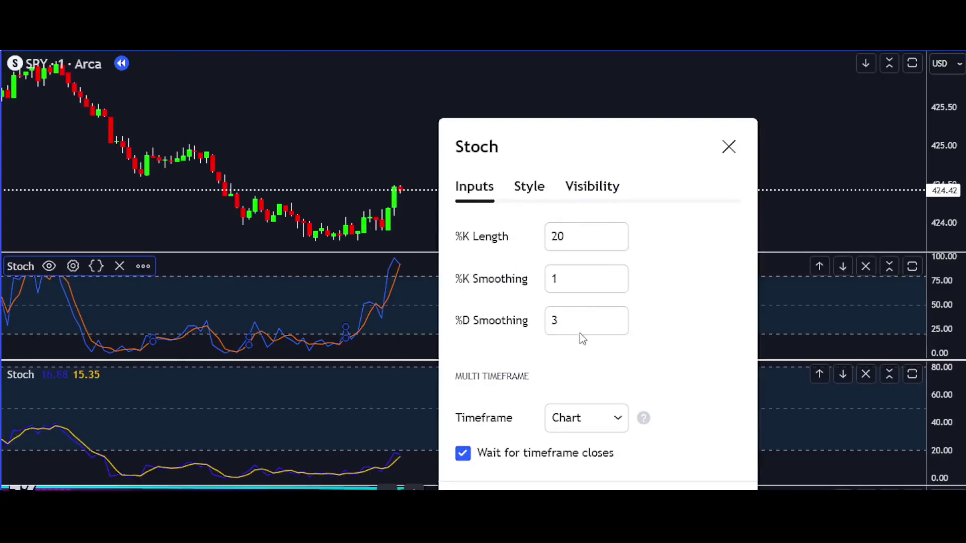
{"action": "key", "text": "Escape"}
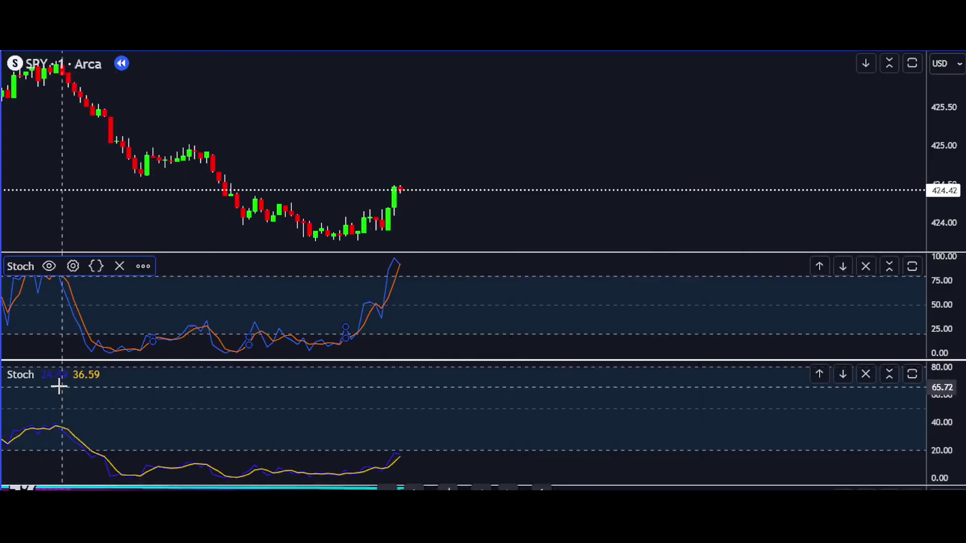
{"action": "left_click", "coordinate": [73, 375]}
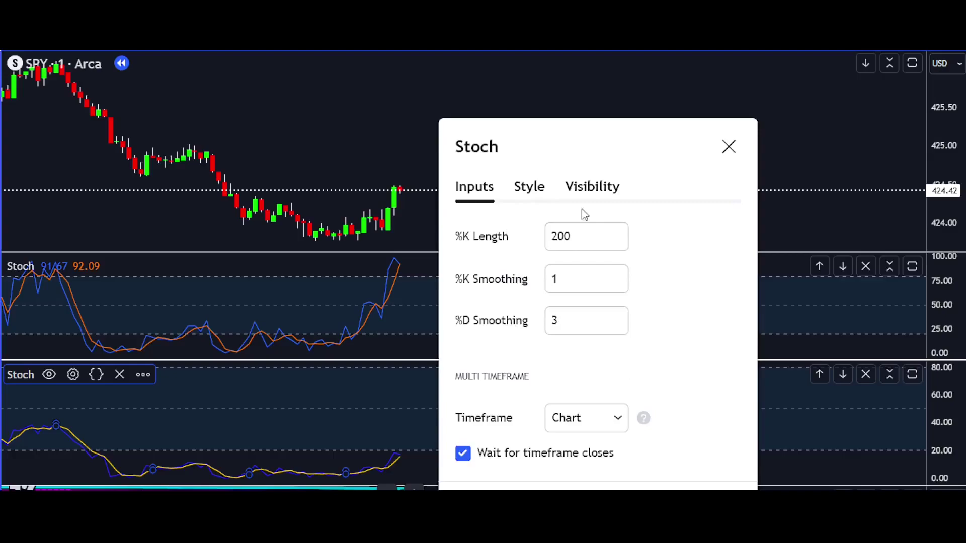
{"action": "key", "text": "Escape"}
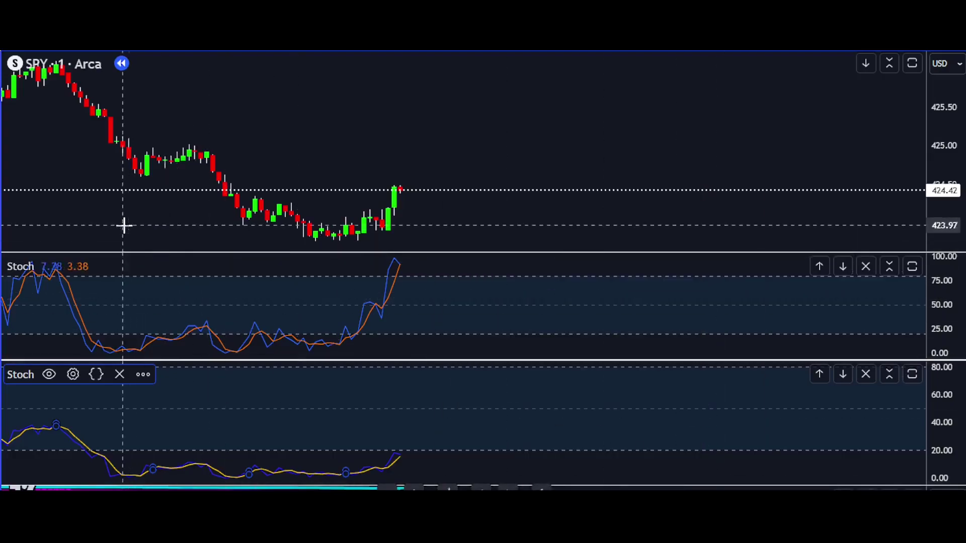
Pan and zoom the chart to bring earlier bars into view.
{"action": "left_click_drag", "start_coordinate": [123, 226], "coordinate": [317, 240]}
{"action": "scroll", "coordinate": [161, 228], "scroll_direction": "up", "scroll_amount": 2}
{"action": "left_click_drag", "start_coordinate": [171, 224], "coordinate": [384, 240]}
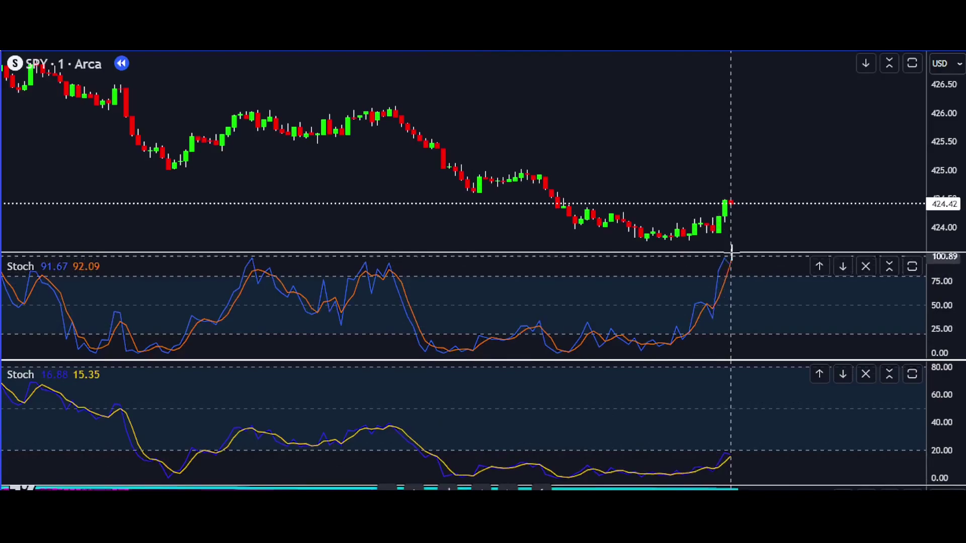
{"action": "scroll", "coordinate": [715, 226], "scroll_direction": "up", "scroll_amount": 5}
{"action": "scroll", "coordinate": [553, 161], "scroll_direction": "up", "scroll_amount": 1}
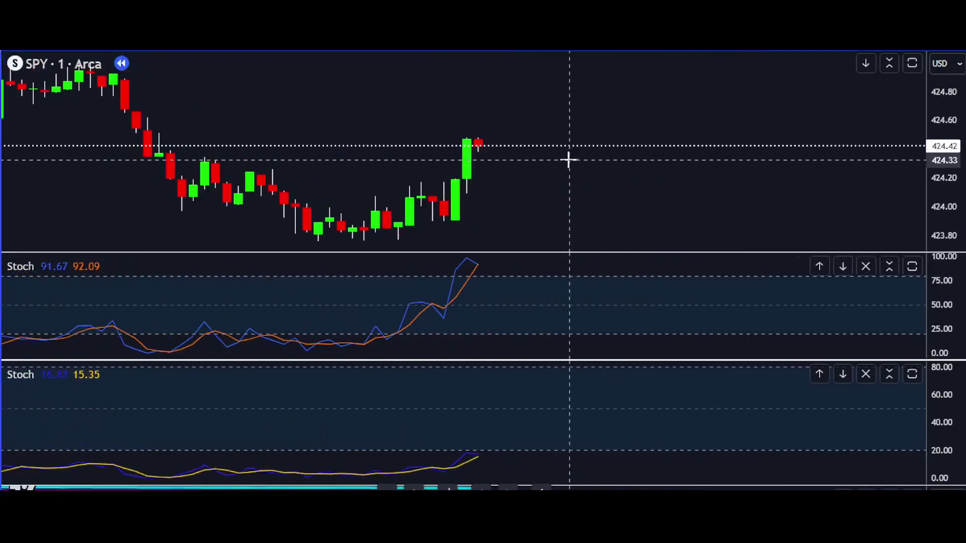
{"action": "left_click_drag", "start_coordinate": [535, 196], "coordinate": [584, 203]}
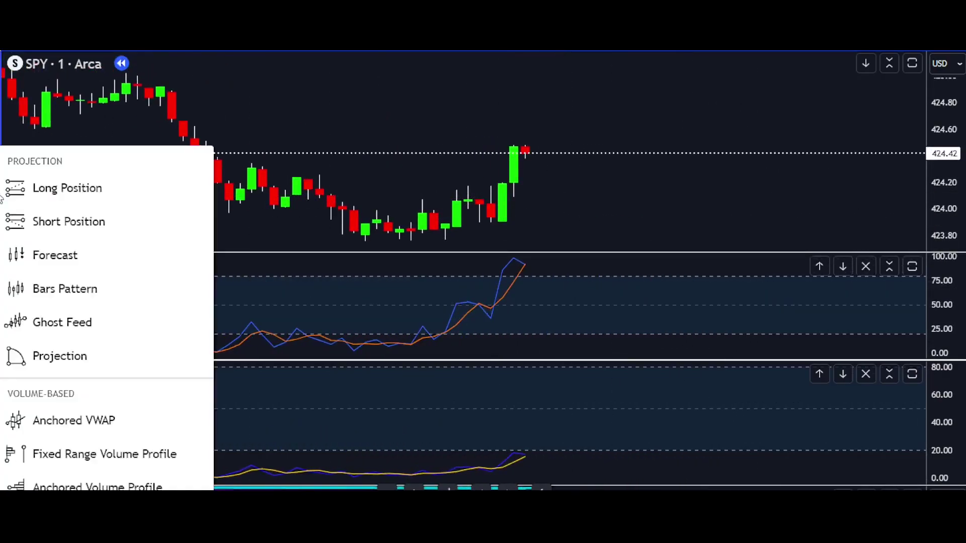
Place a long position tool at the latest candle with its lower level at about 423.86.
{"action": "left_click", "coordinate": [65, 220]}
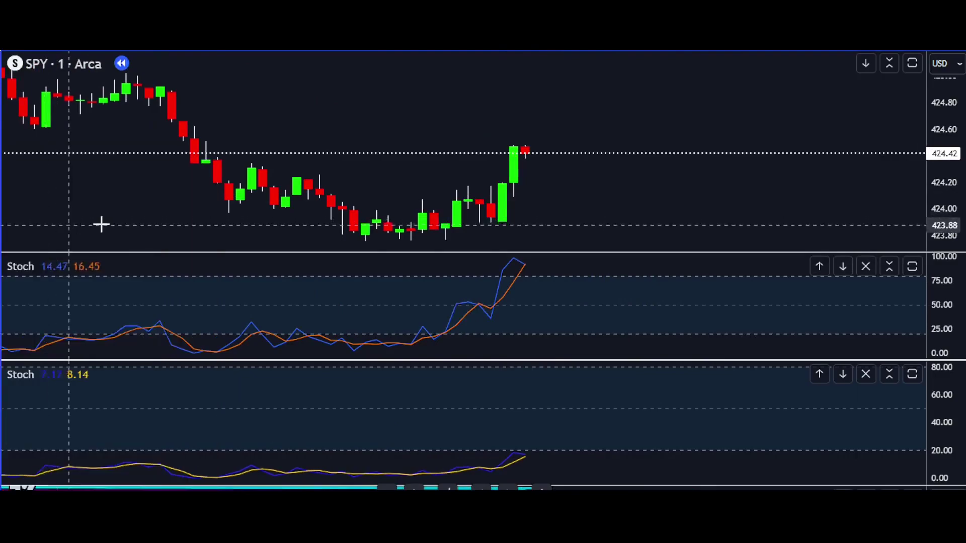
{"action": "left_click", "coordinate": [524, 148]}
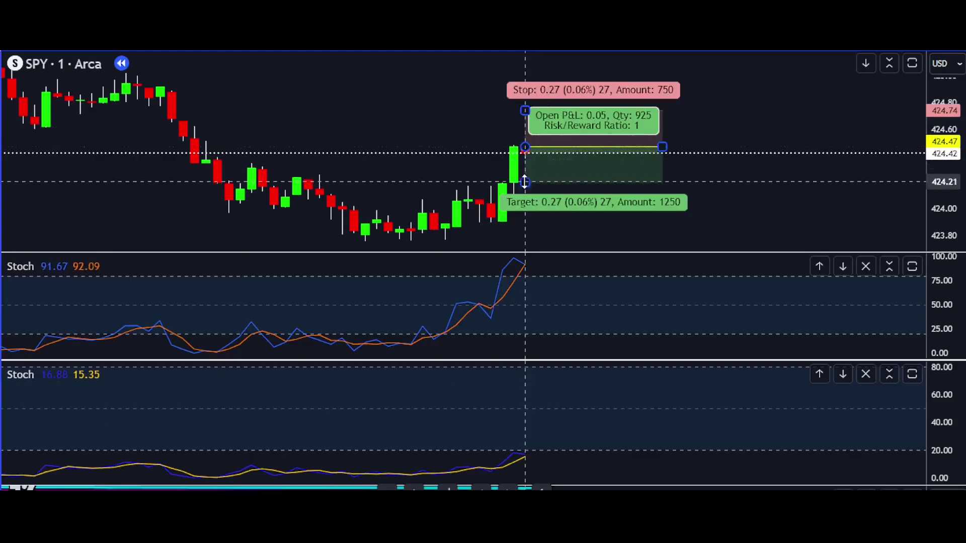
{"action": "left_click_drag", "start_coordinate": [524, 182], "coordinate": [525, 228]}
Deselect the position tool and set Bar Replay speed to 1x.
{"action": "left_click", "coordinate": [743, 219]}
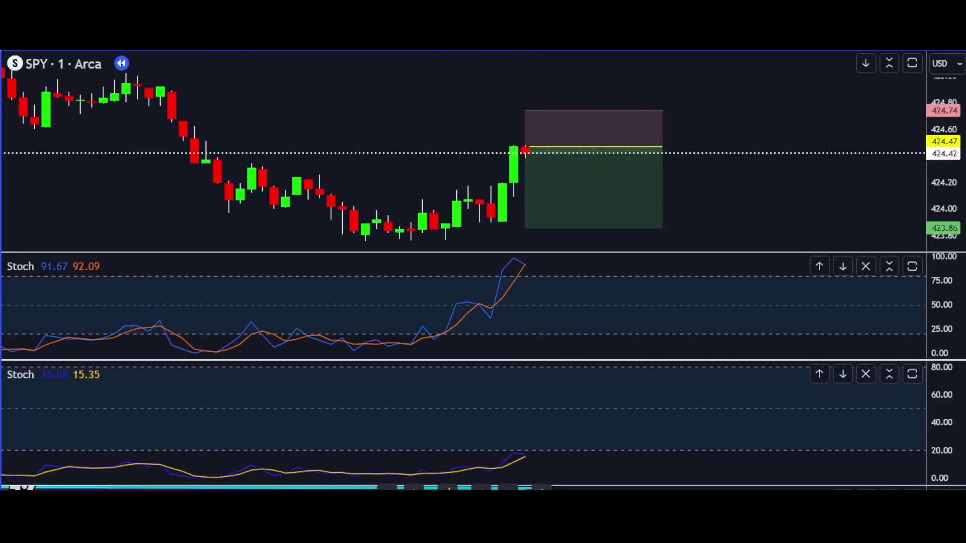
{"action": "left_click", "coordinate": [447, 488]}
{"action": "left_click", "coordinate": [453, 436]}
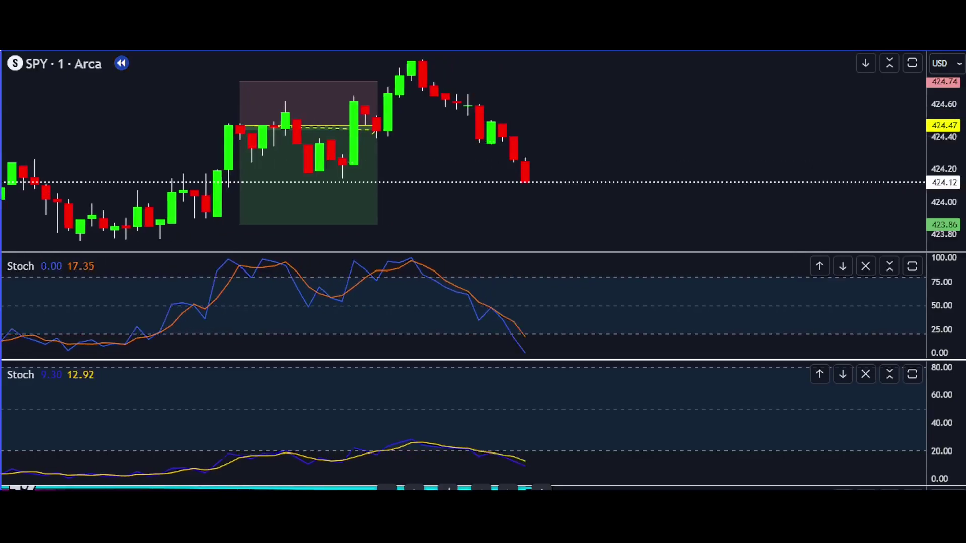
Stretch the position tool past the latest bars, raise its target to about 424.10, then delete it.
{"action": "left_click", "coordinate": [375, 138]}
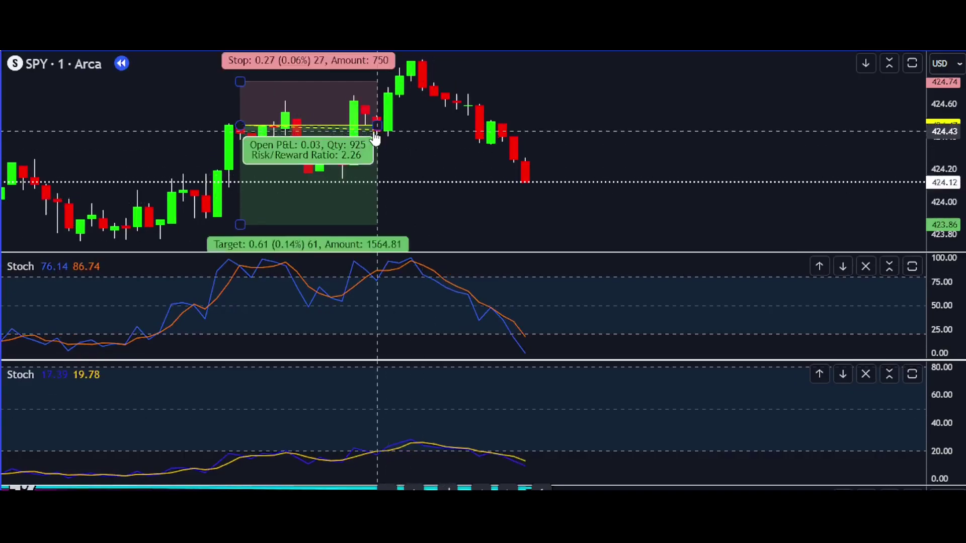
{"action": "left_click_drag", "start_coordinate": [412, 127], "coordinate": [593, 125]}
{"action": "left_click_drag", "start_coordinate": [241, 224], "coordinate": [551, 185]}
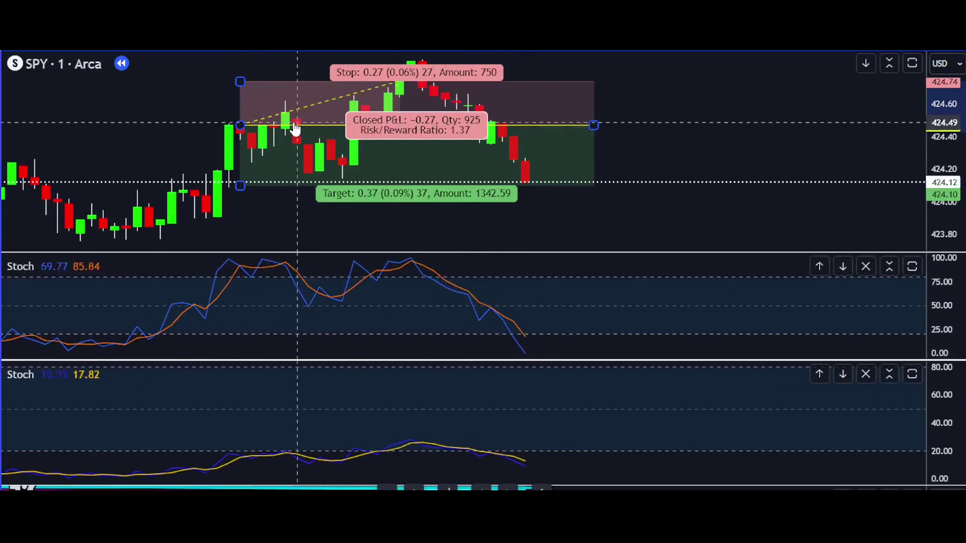
{"action": "key", "text": "Delete"}
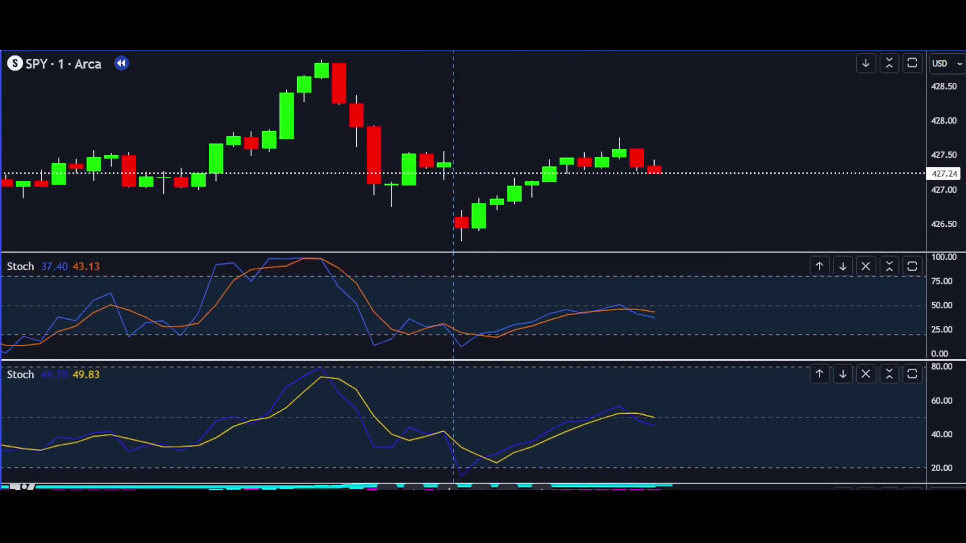
Trade single units from 426.73, build a -3 short, then buy 3 at 428.18 to close it.
{"action": "key", "text": "shift+b"}
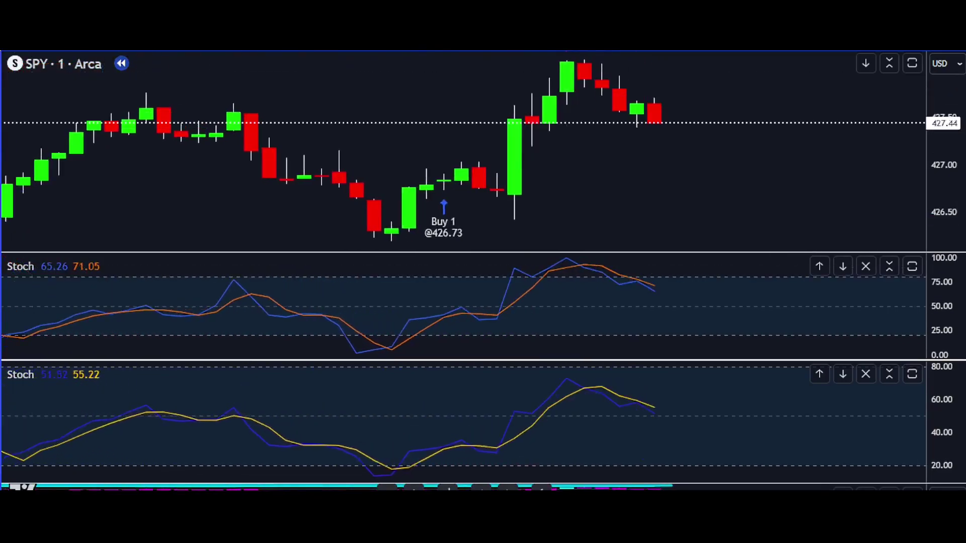
{"action": "key", "text": "shift+b"}
{"action": "key", "text": "shift+s"}
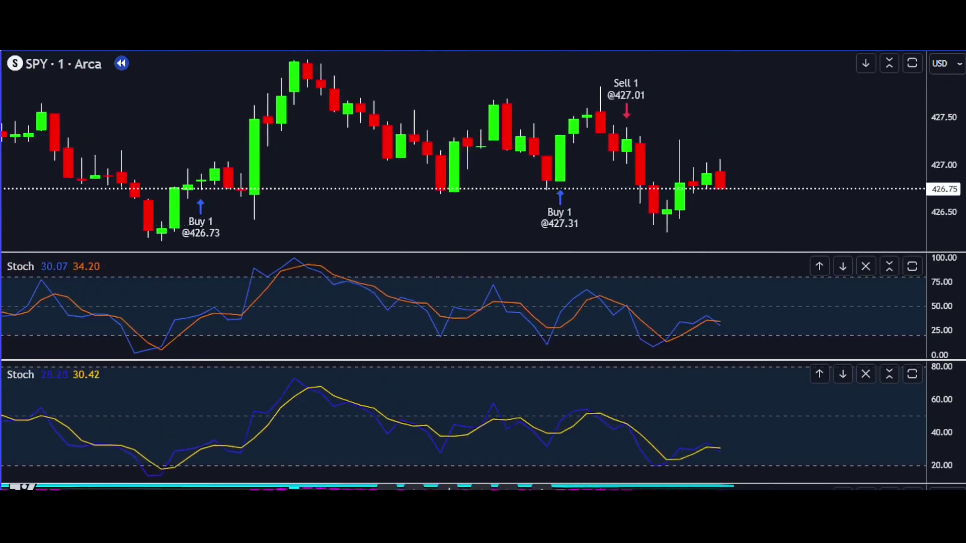
{"action": "key", "text": "shift+s"}
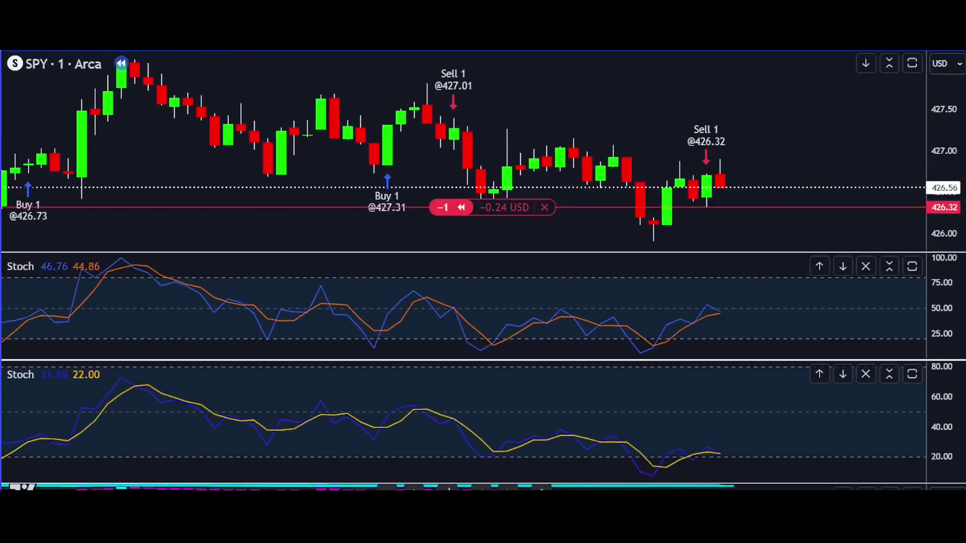
{"action": "key", "text": "shift+s"}
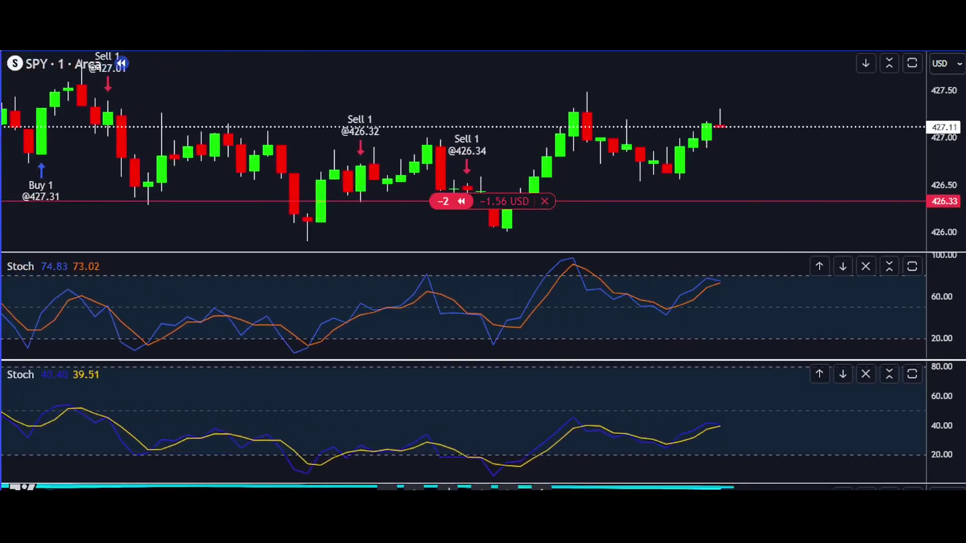
{"action": "key", "text": "shift+s"}
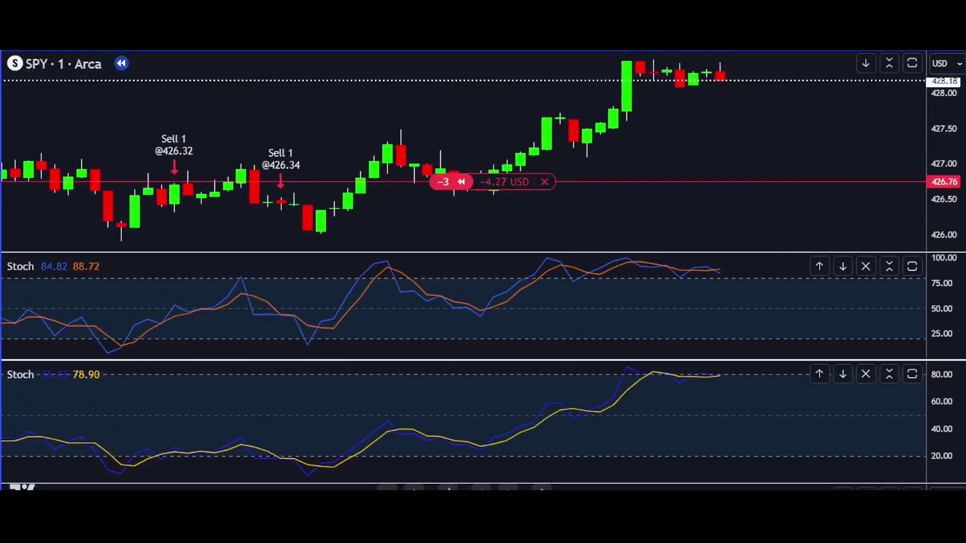
{"action": "key", "text": "shift+b"}
Open and close further shorts, including a -4 short, finishing with a -6 short position.
{"action": "key", "text": "shift+s"}
{"action": "key", "text": "shift+s"}
{"action": "key", "text": "shift+b"}
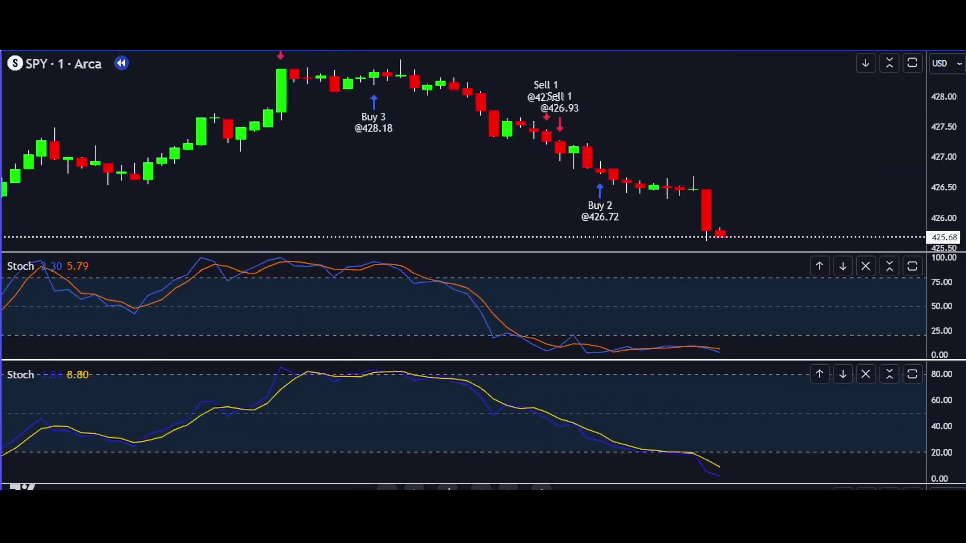
{"action": "key", "text": "shift+s"}
{"action": "key", "text": "shift+s"}
{"action": "key", "text": "shift+s"}
{"action": "key", "text": "shift+s"}
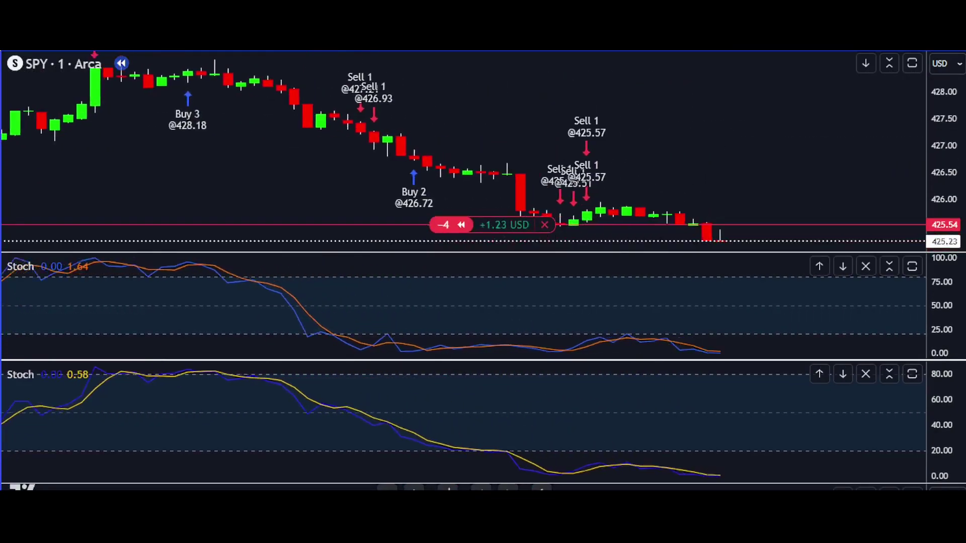
{"action": "key", "text": "shift+b"}
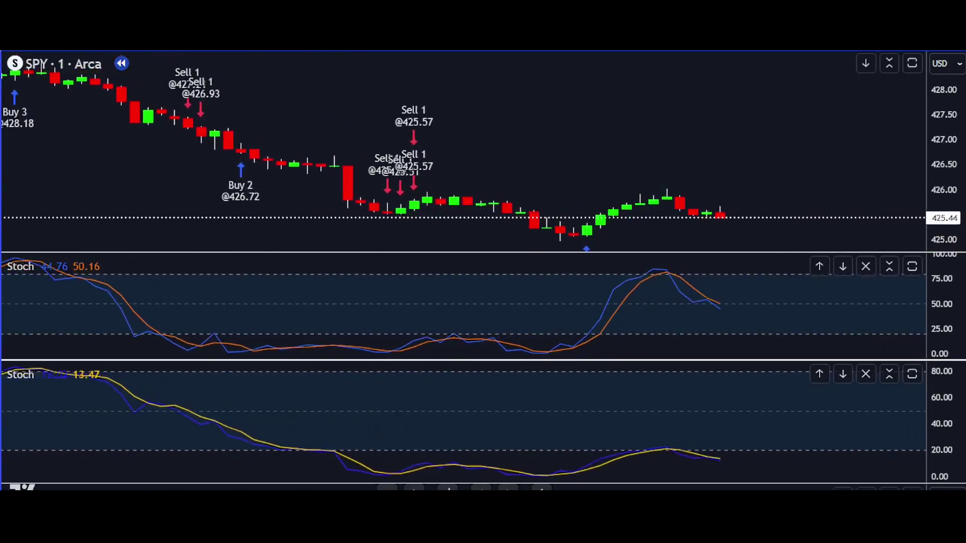
{"action": "key", "text": "shift+s"}
{"action": "key", "text": "shift+s"}
{"action": "key", "text": "shift+s"}
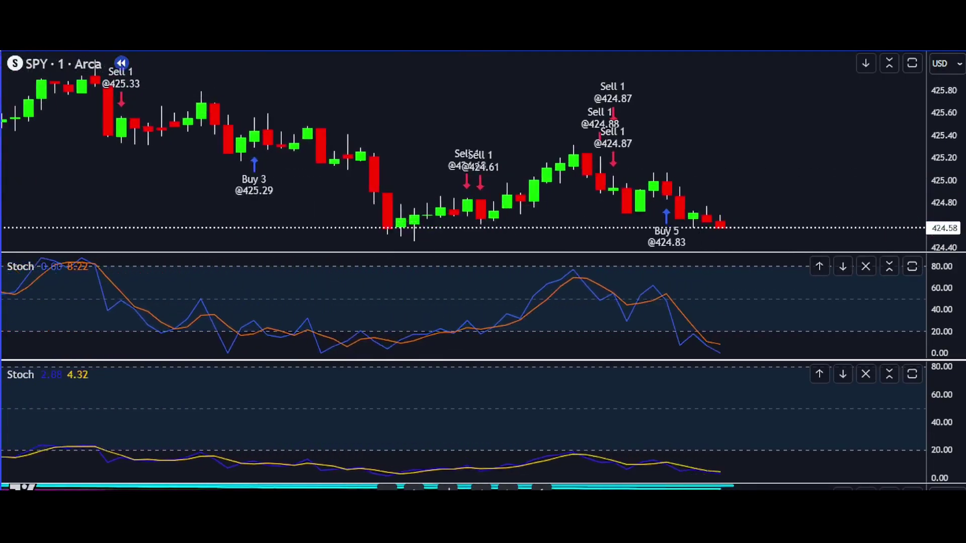
{"action": "key", "text": "shift+s"}
{"action": "key", "text": "shift+s"}
{"action": "key", "text": "shift+s"}
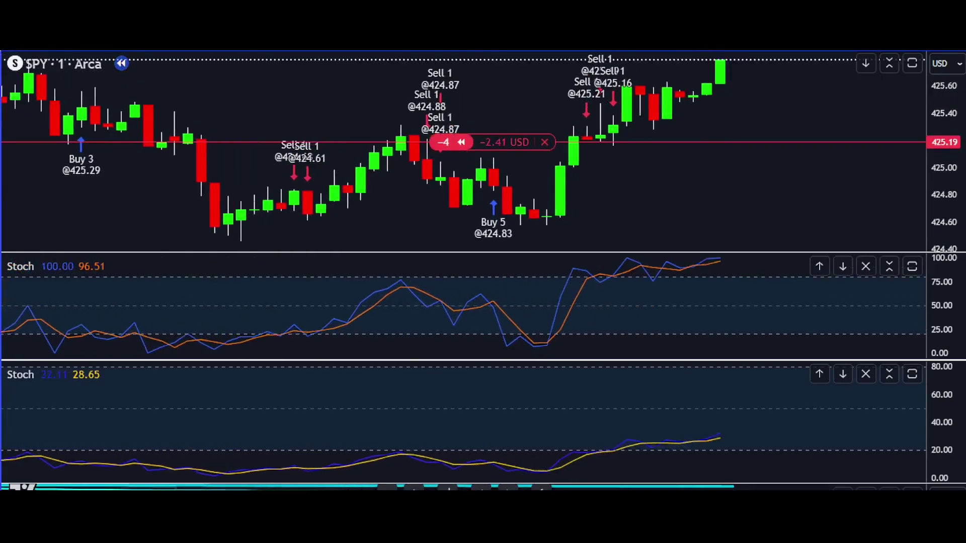
{"action": "key", "text": "shift+s"}
{"action": "key", "text": "shift+s"}
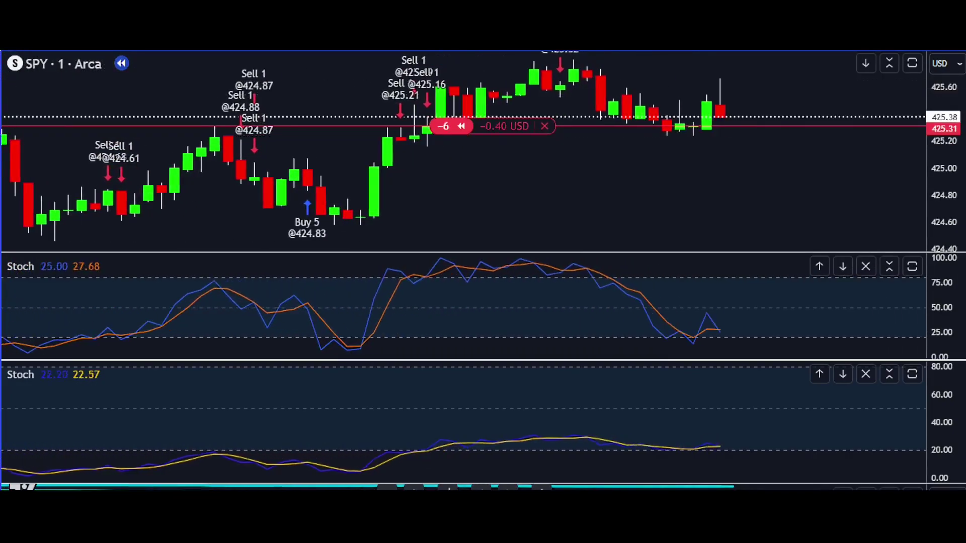